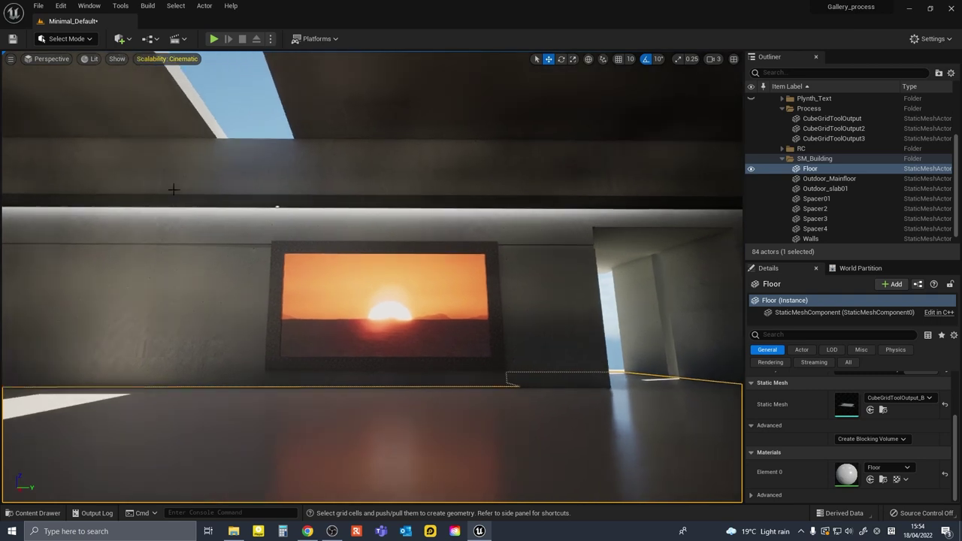
# Pull the camera back from the sunset painting to see the whole gallery wall
pyautogui.press('Escape')
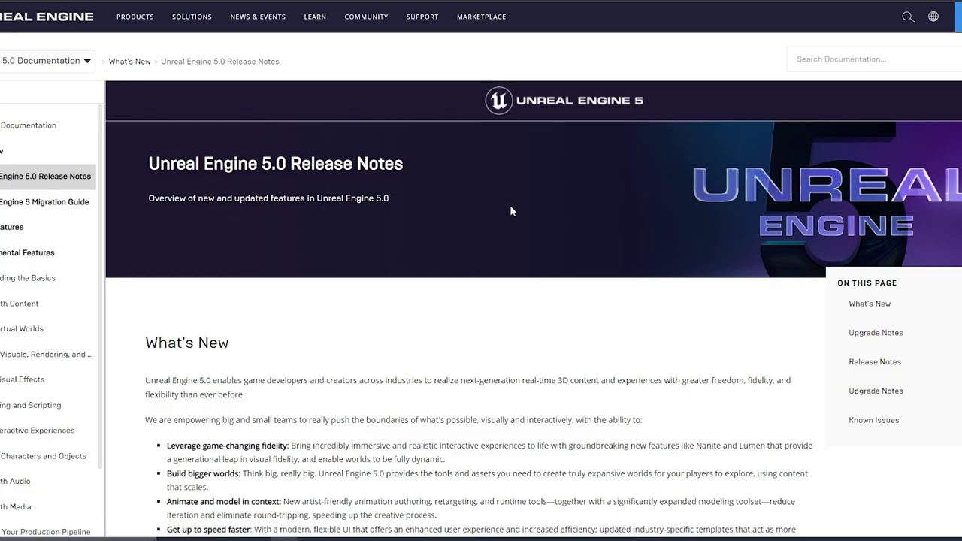
# Scroll the UE 5.0 Release Notes past Rendering and Animation to the Animation Blueprints fixes
pyautogui.scroll(-5, 509, 211)
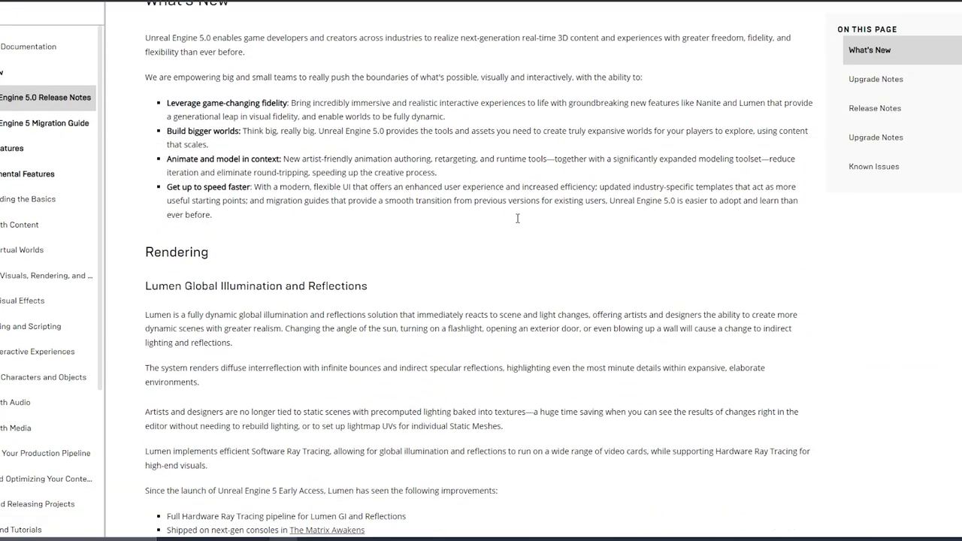
pyautogui.scroll(-15, 517, 218)
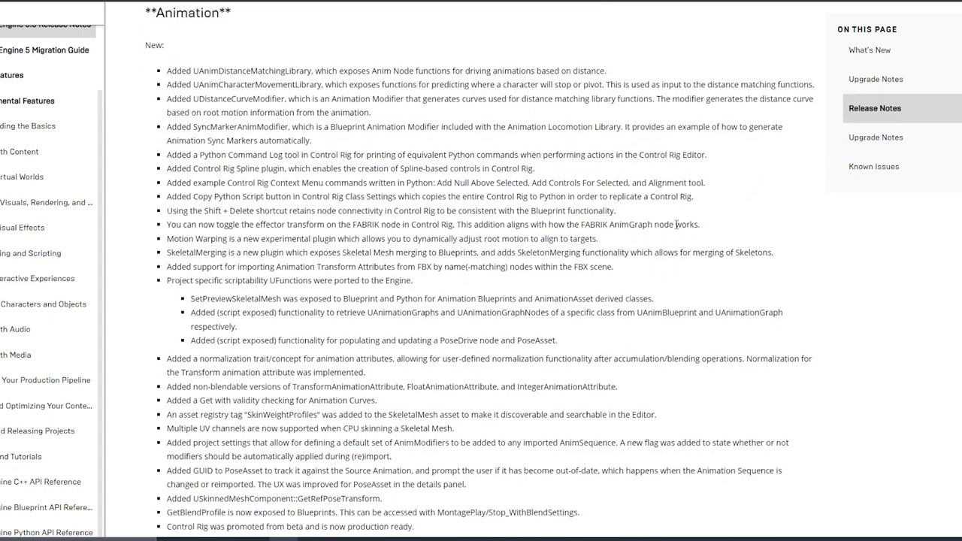
pyautogui.scroll(-15, 676, 230)
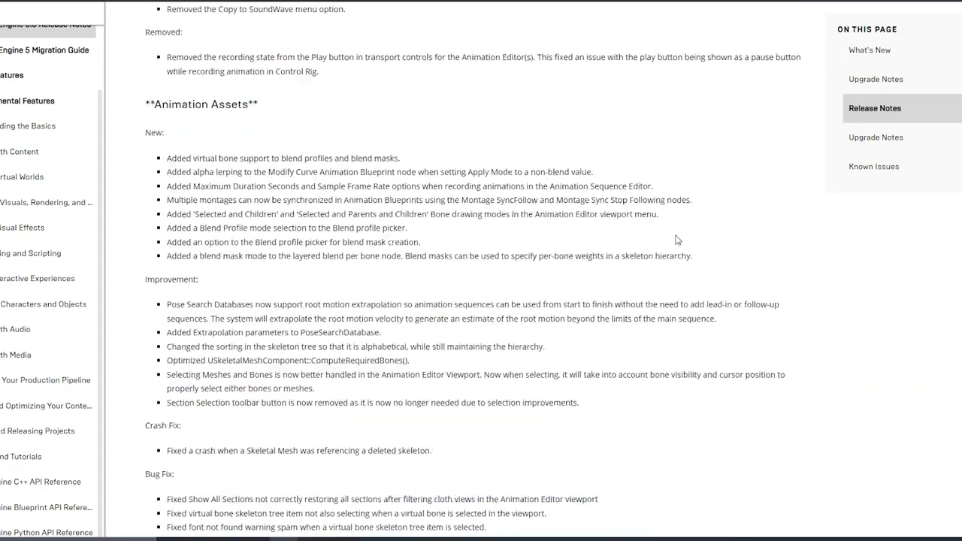
pyautogui.scroll(-4, 676, 240)
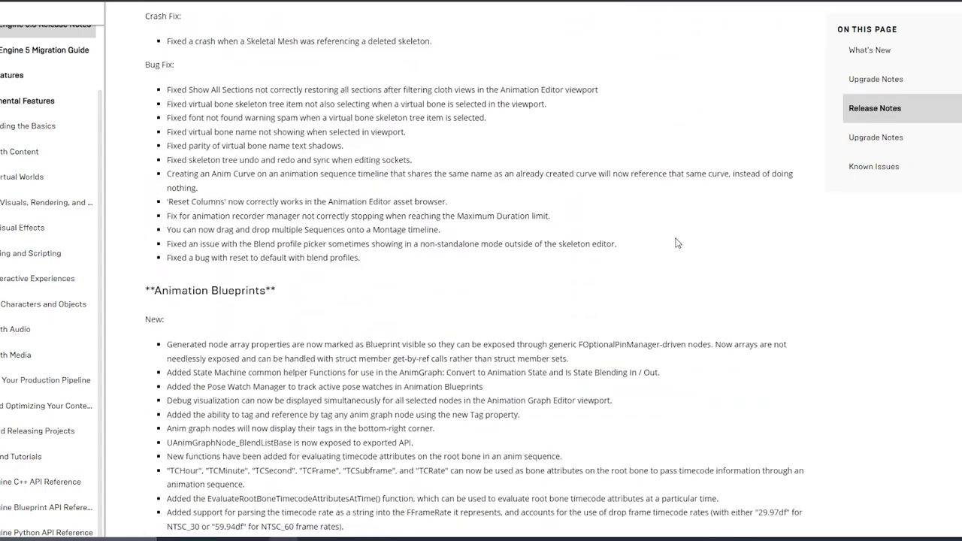
pyautogui.scroll(-10, 674, 243)
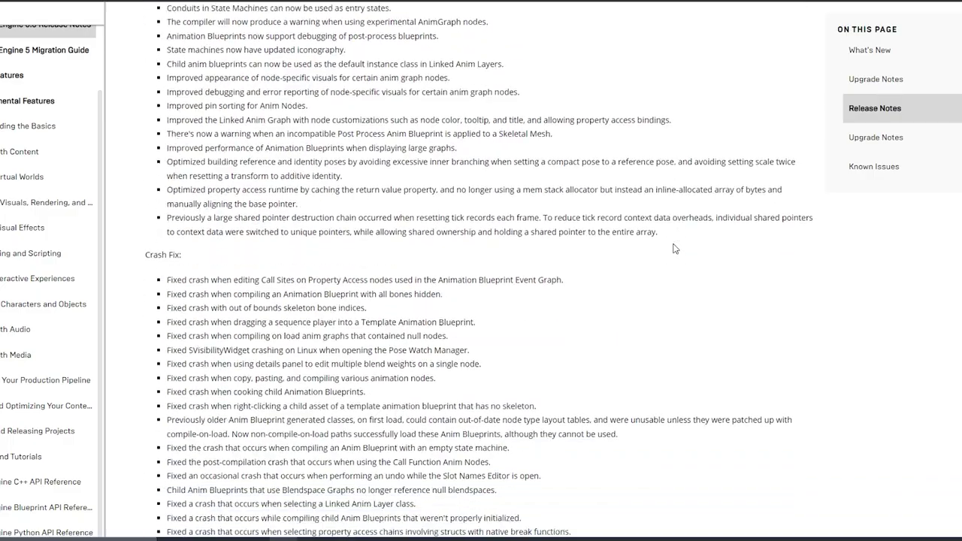
pyautogui.scroll(-10, 674, 248)
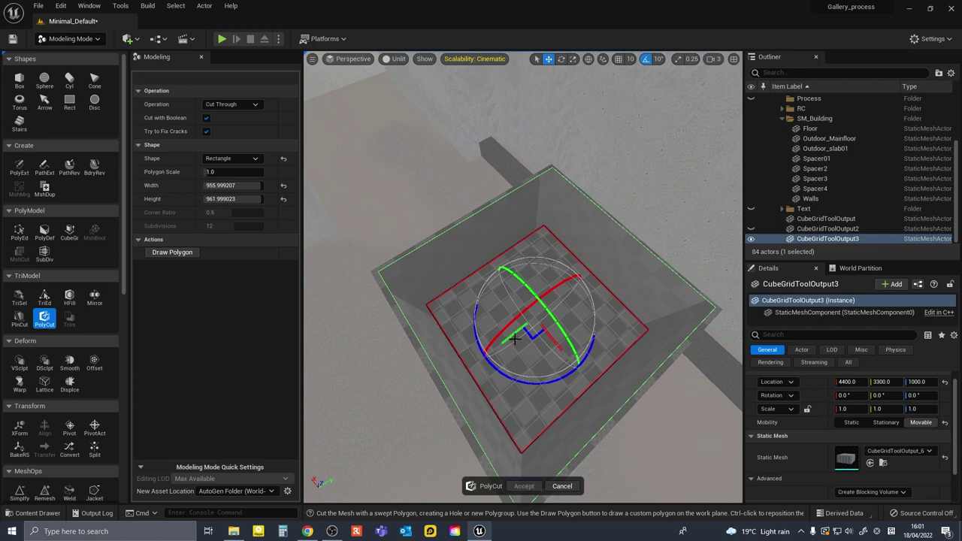
# Orbit around the box to view it from above and the side, then exit PolyCut
pyautogui.moveTo(513, 340); pyautogui.dragTo(488, 360, button='right')
pyautogui.moveTo(494, 429)
pyautogui.mouseDown(button='right')
pyautogui.moveTo(526, 420)
pyautogui.moveTo(493, 429)
pyautogui.mouseUp(button='right')
pyautogui.press('Escape')
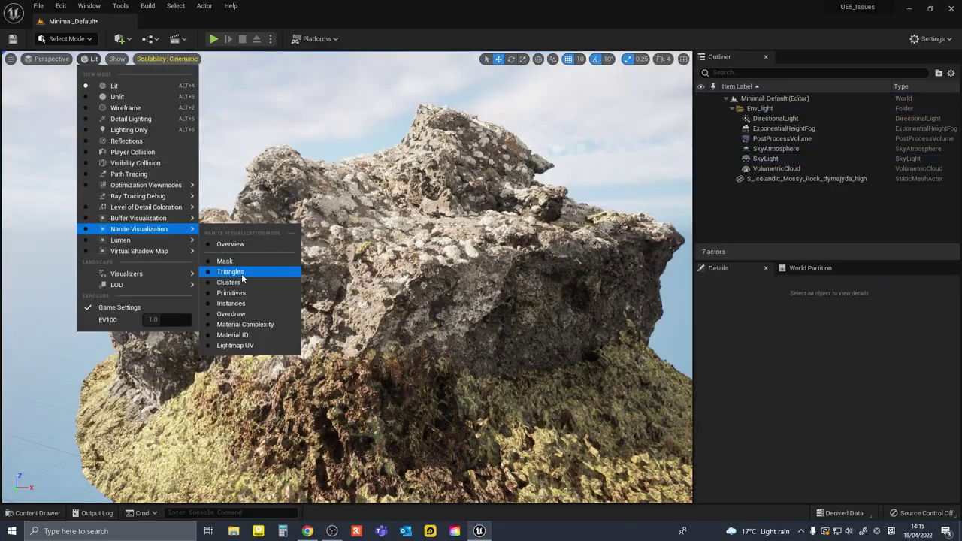
# Show the rock's Nanite triangles and set the DirectionalLight's Cast Ray Traced Shadows to Disabled
pyautogui.click(230, 271)
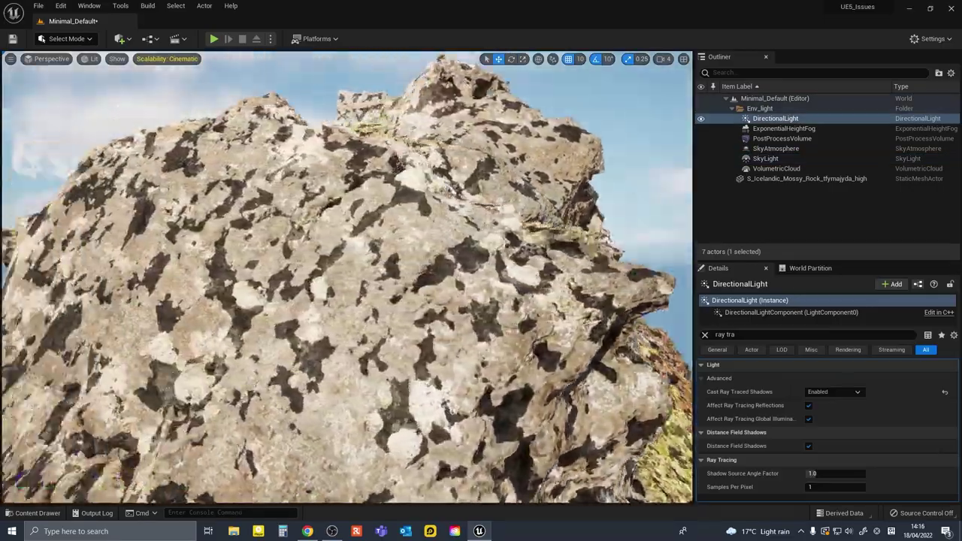
pyautogui.click(833, 391)
pyautogui.click(820, 404)
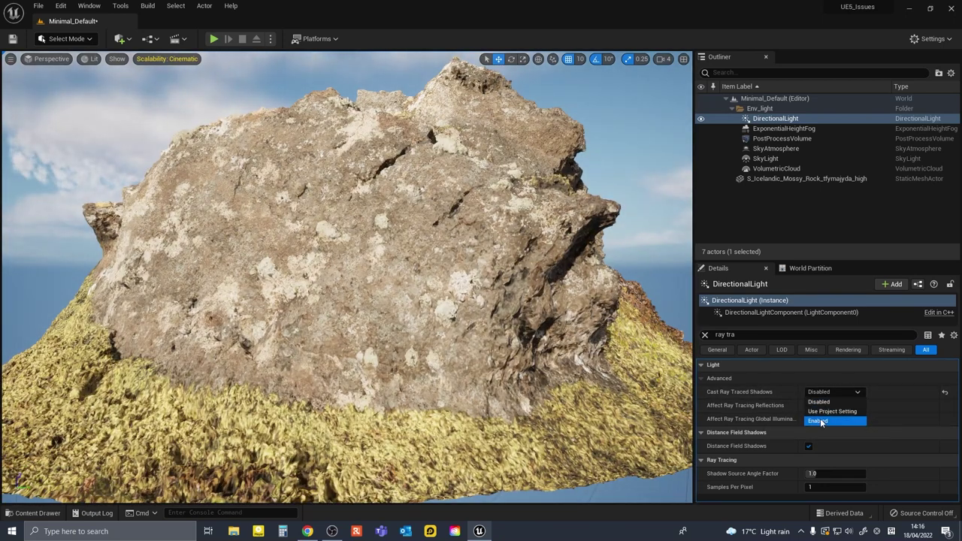
pyautogui.click(820, 421)
pyautogui.click(829, 405)
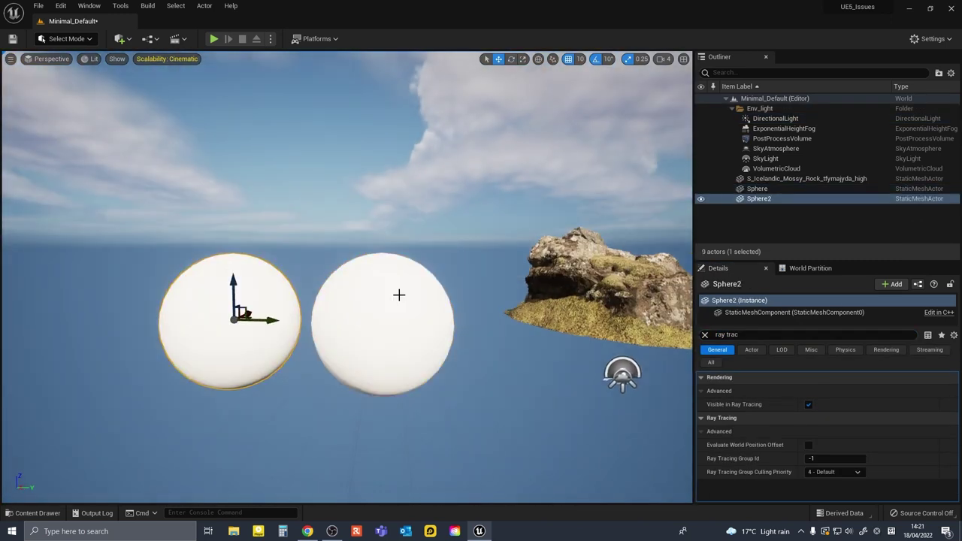
# Give one sphere a chrome material and the other sphere M_Glass
pyautogui.click(397, 293)
pyautogui.click(864, 468)
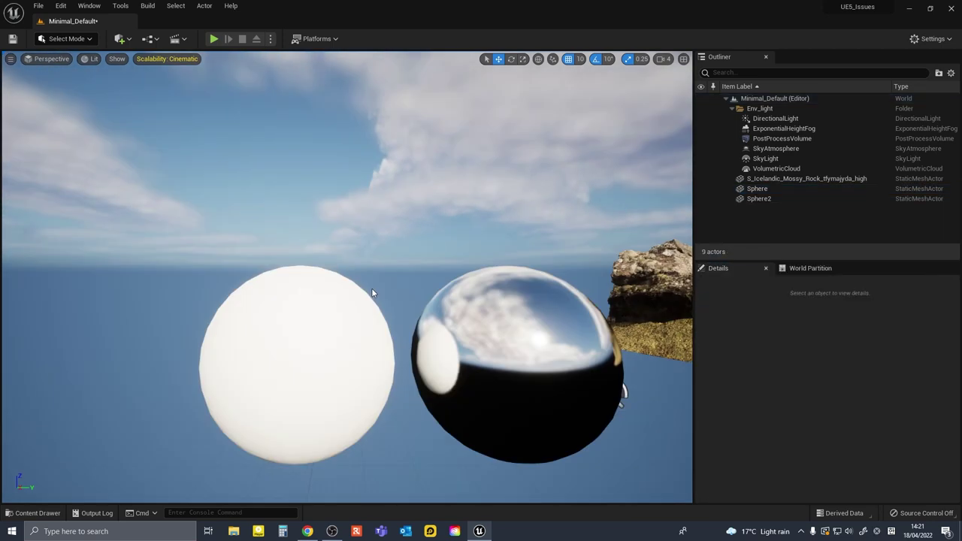
pyautogui.click(372, 288)
pyautogui.click(864, 467)
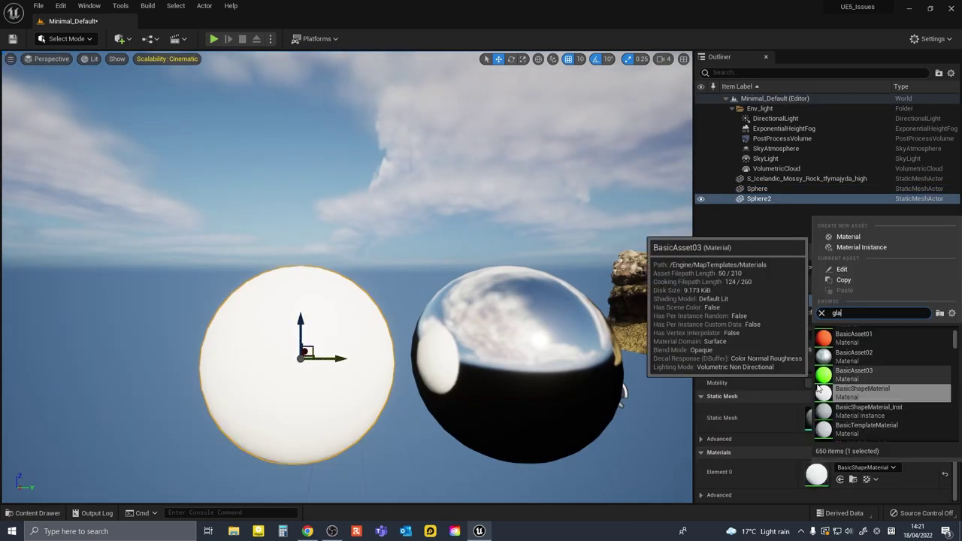
pyautogui.click(834, 391)
pyautogui.click(585, 313)
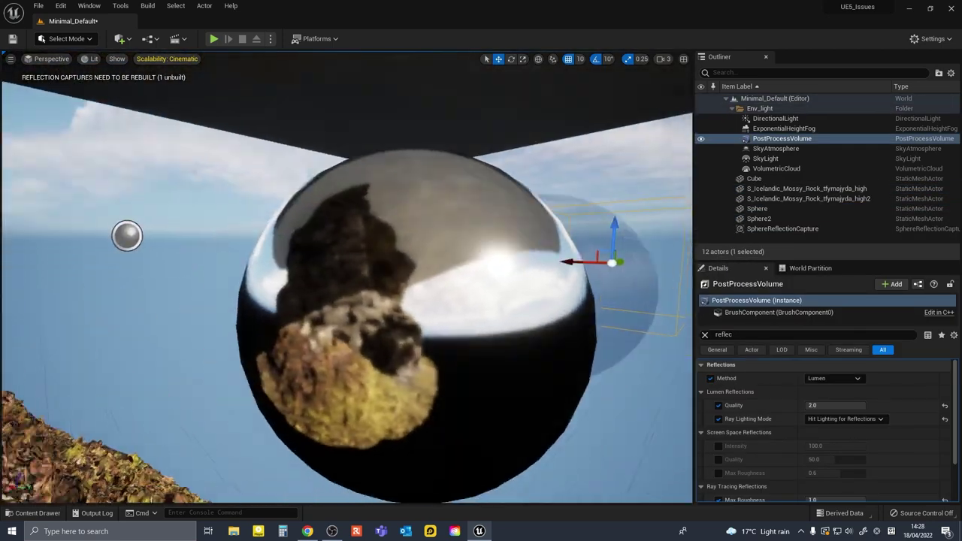
pyautogui.moveTo(571, 255); pyautogui.dragTo(530, 238, button='right')
# Set the PostProcessVolume Reflections Method to Standalone Ray Traced and switch the viewport to Path Tracing
pyautogui.write('global illu')
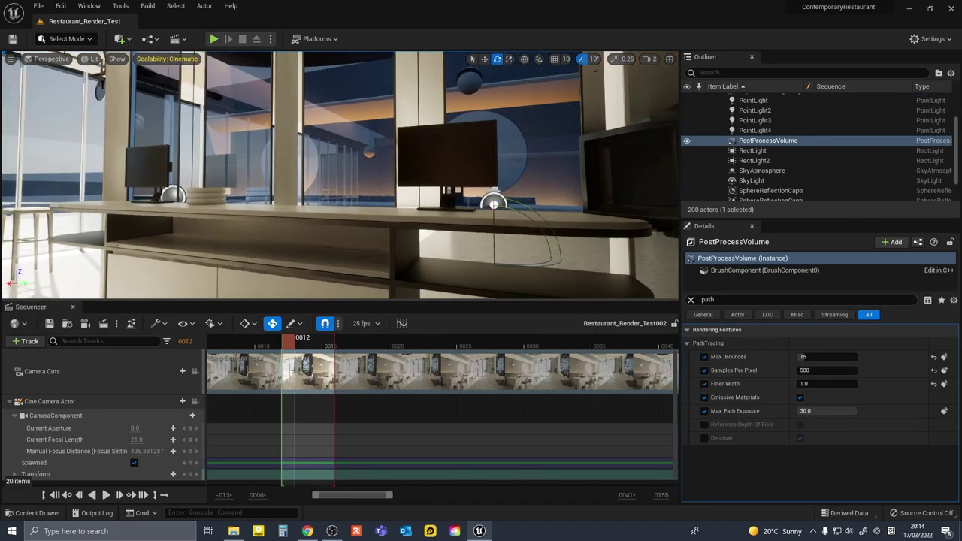
pyautogui.moveTo(338, 175); pyautogui.dragTo(241, 175, button='right')
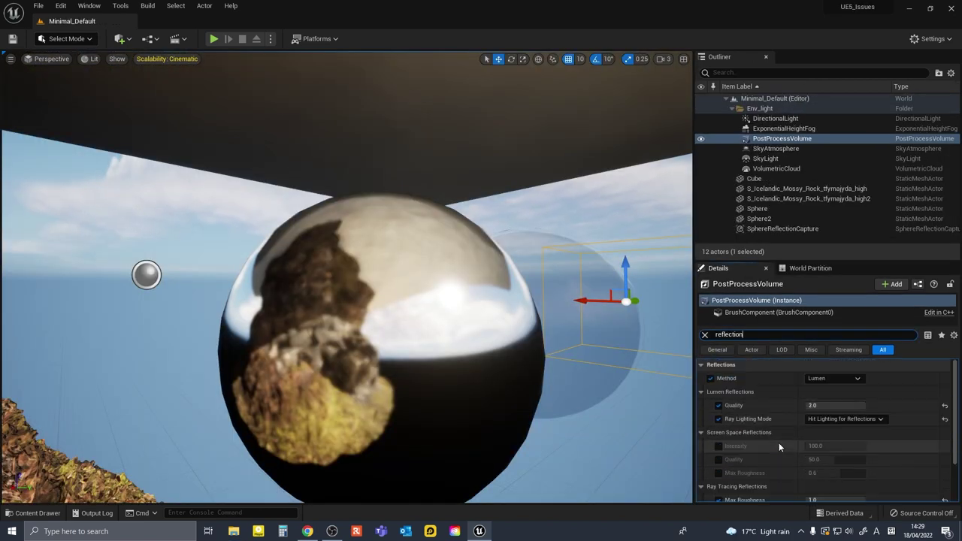
pyautogui.click(833, 378)
pyautogui.click(823, 401)
pyautogui.click(833, 378)
pyautogui.click(838, 417)
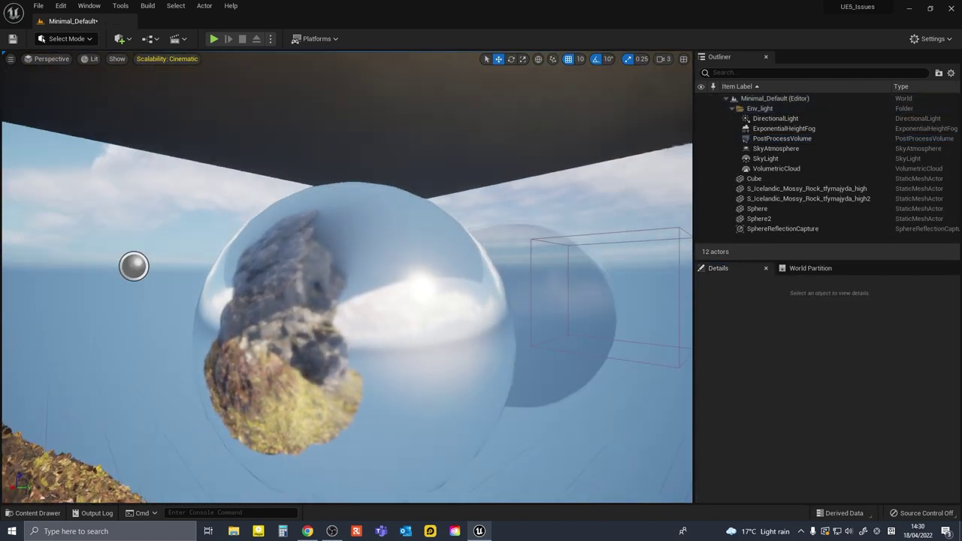
pyautogui.click(90, 59)
pyautogui.click(113, 124)
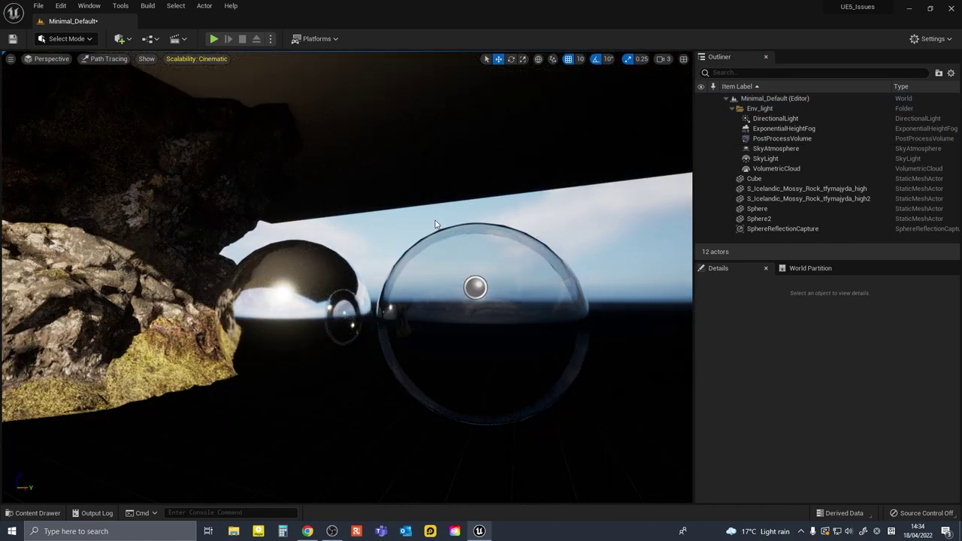
# Set the DirectionalLight Intensity to 47.921688 lux, then orbit the view around the glass spheres
pyautogui.click(767, 120)
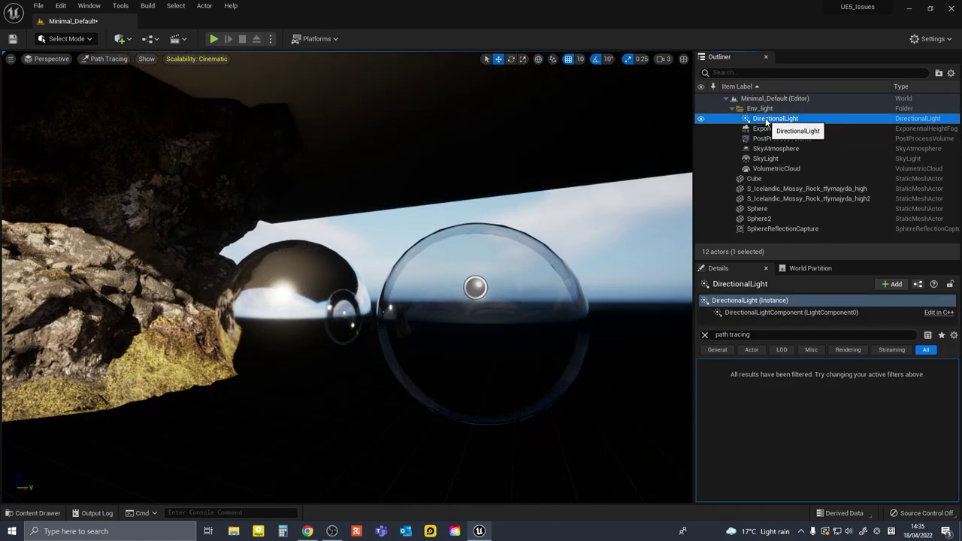
pyautogui.click(704, 336)
pyautogui.scroll(-5, 827, 443)
pyautogui.click(827, 442)
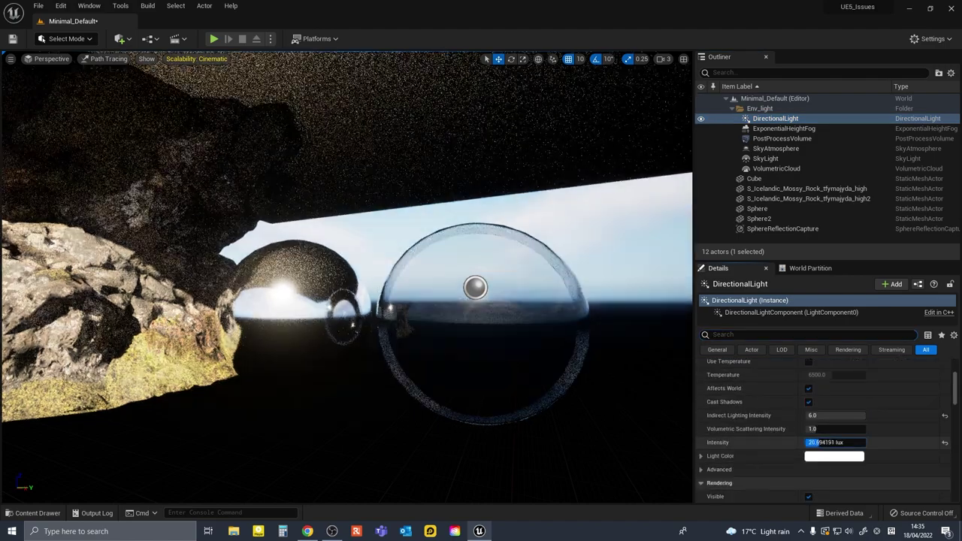
pyautogui.write('47.921688')
pyautogui.press('Return')
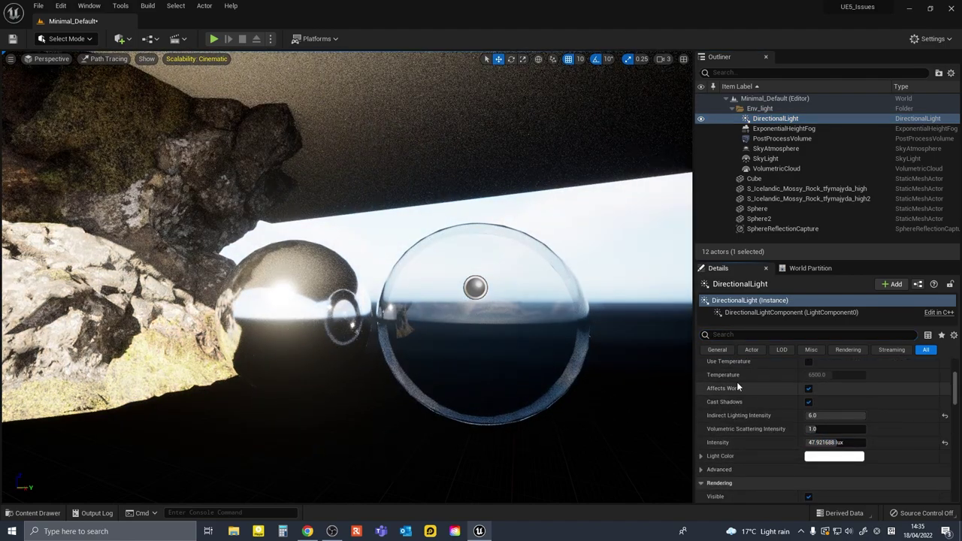
pyautogui.press('Escape')
pyautogui.moveTo(346, 271)
pyautogui.mouseDown(button='right')
pyautogui.moveTo(601, 391)
pyautogui.moveTo(639, 395)
pyautogui.mouseUp(button='right')
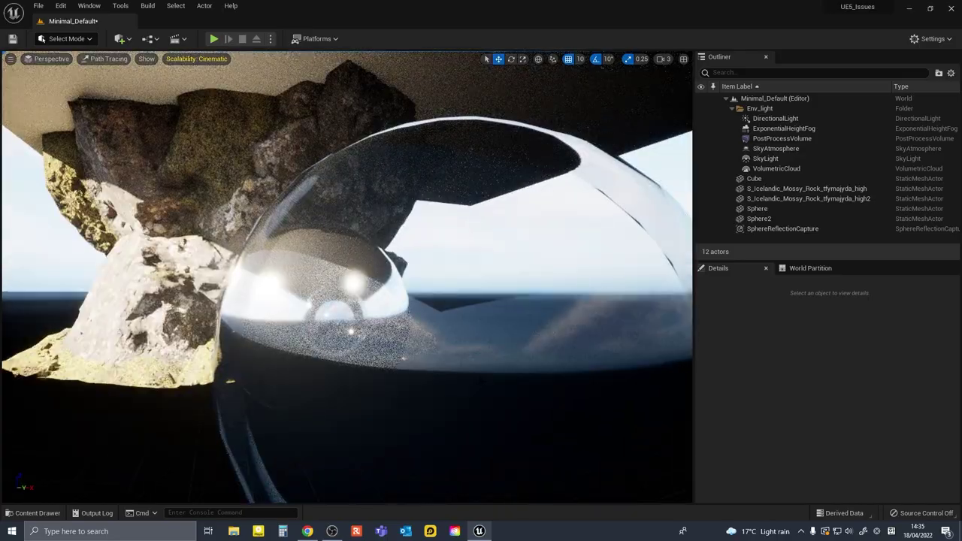
pyautogui.moveTo(483, 385)
pyautogui.mouseDown(button='right')
pyautogui.moveTo(556, 389)
pyautogui.moveTo(483, 386)
pyautogui.mouseUp(button='right')
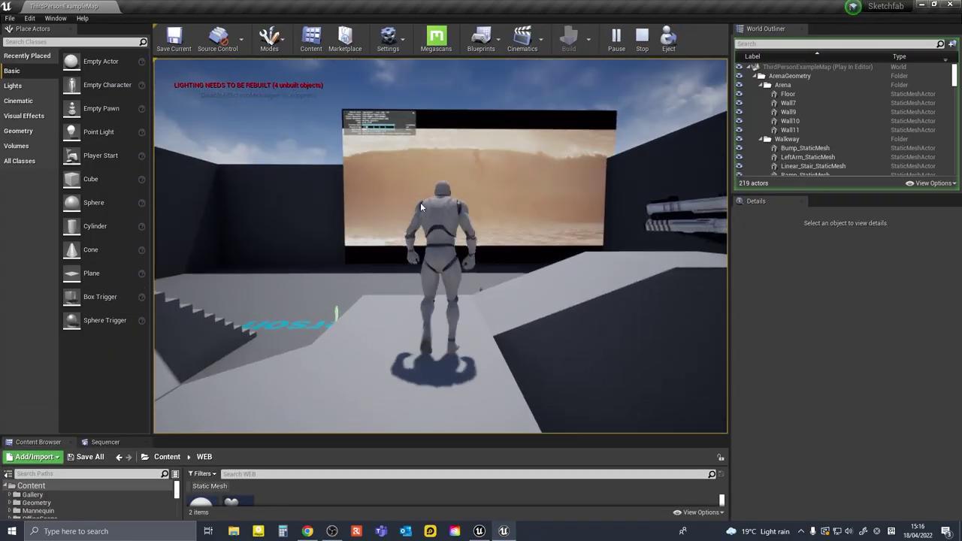
# Run and jump the mannequin past the surfing screen and thumbnail wall, then start a widget blueprint
pyautogui.press('w')
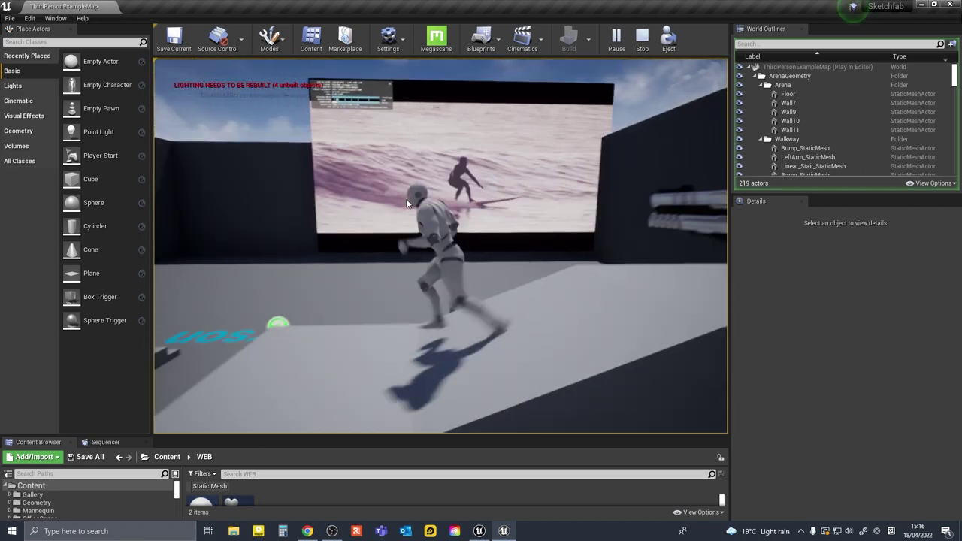
pyautogui.press('space')
pyautogui.press('w')
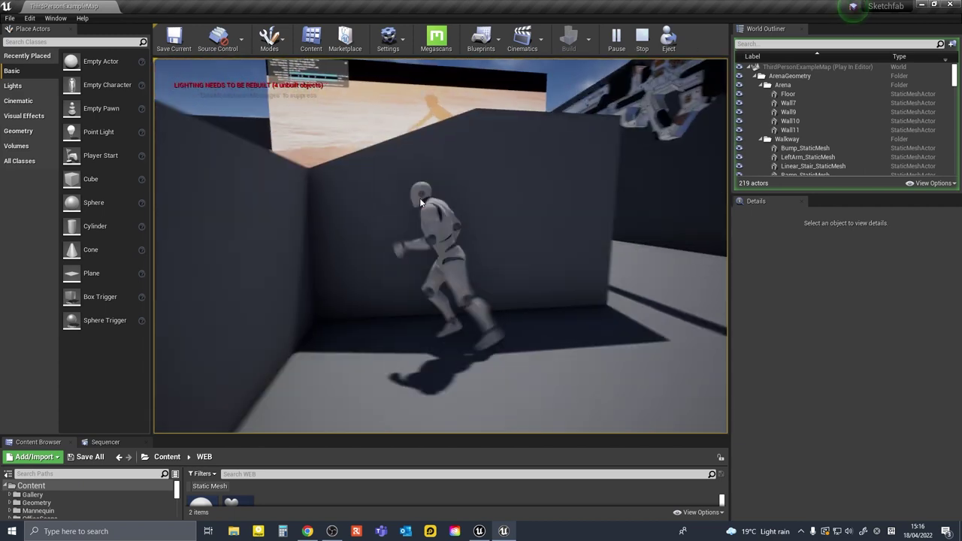
pyautogui.press('space')
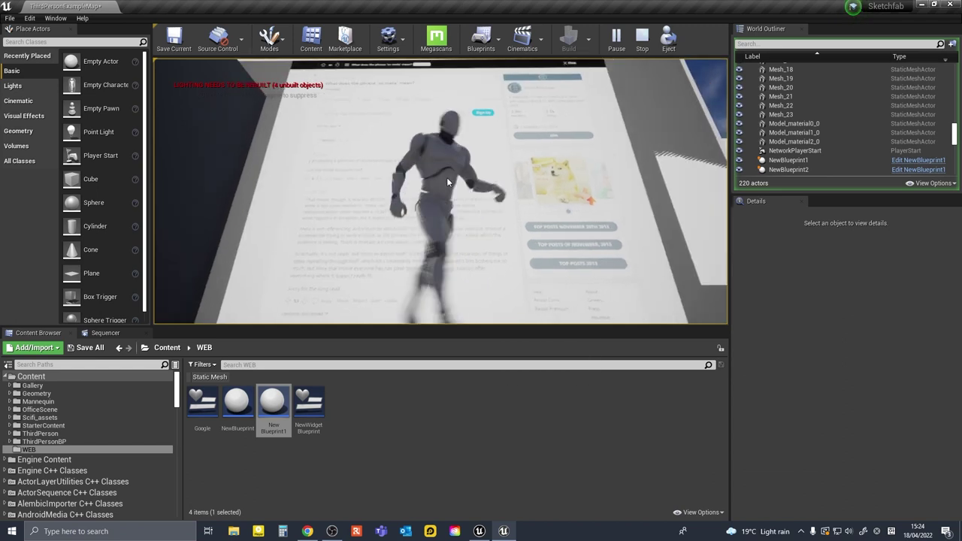
pyautogui.press('w')
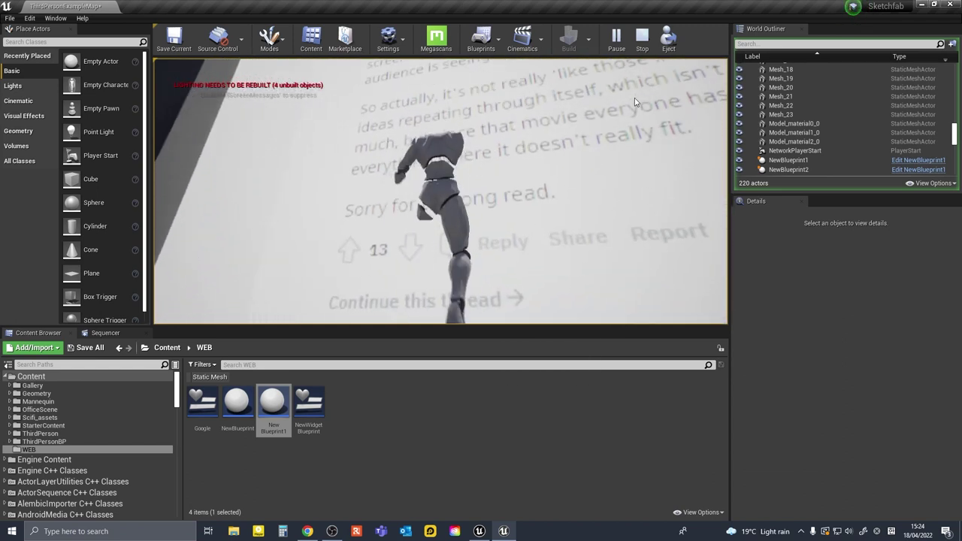
pyautogui.press('s')
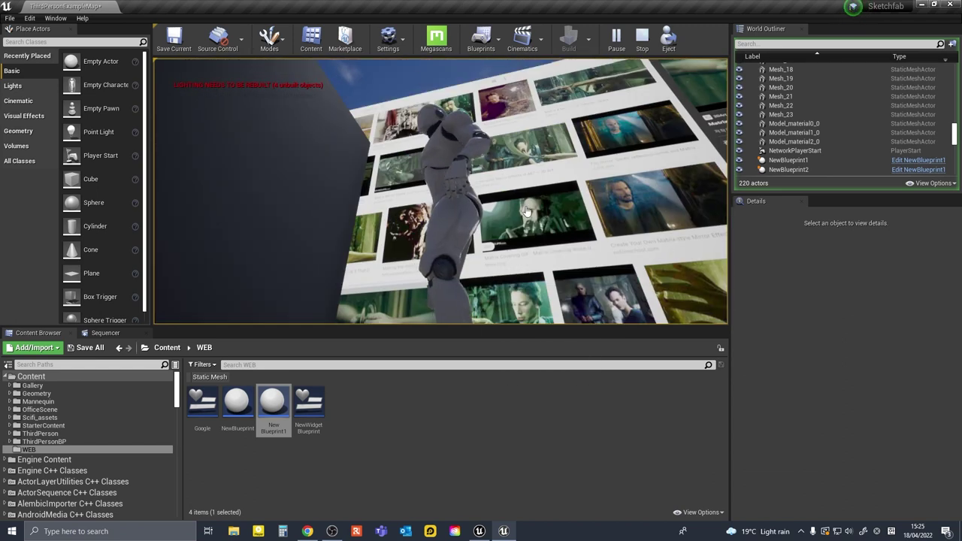
pyautogui.press('s')
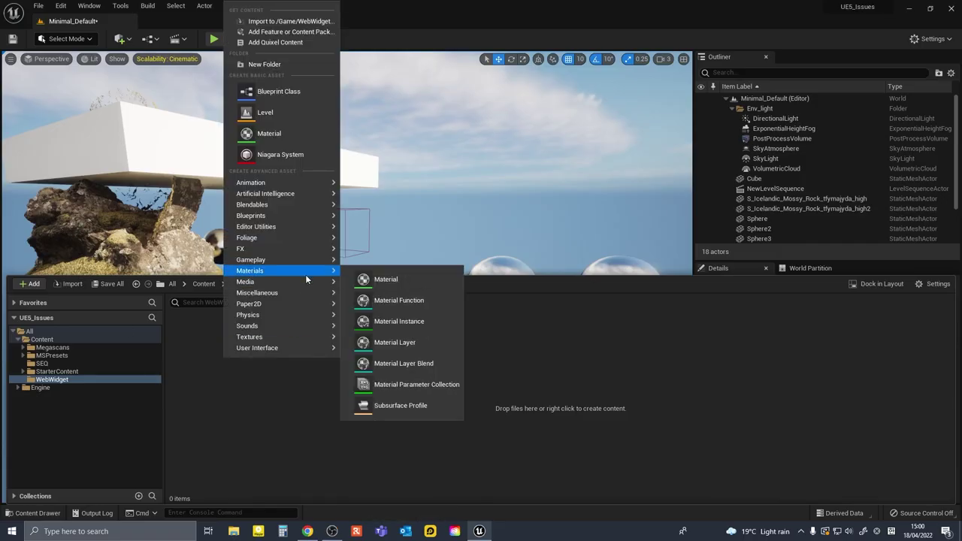
pyautogui.click(376, 344)
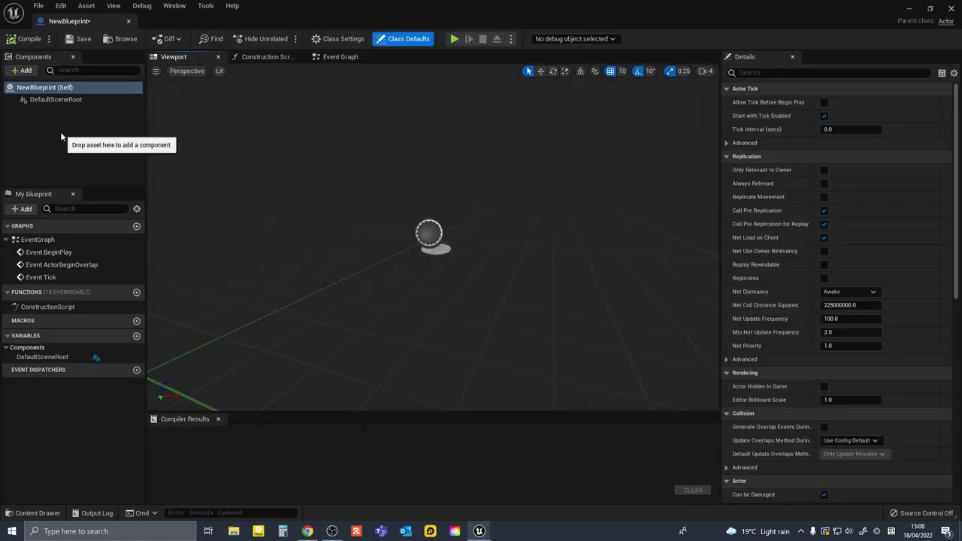
# Add a Widget component to NewBlueprint and create a new widget blueprint
pyautogui.click(29, 101)
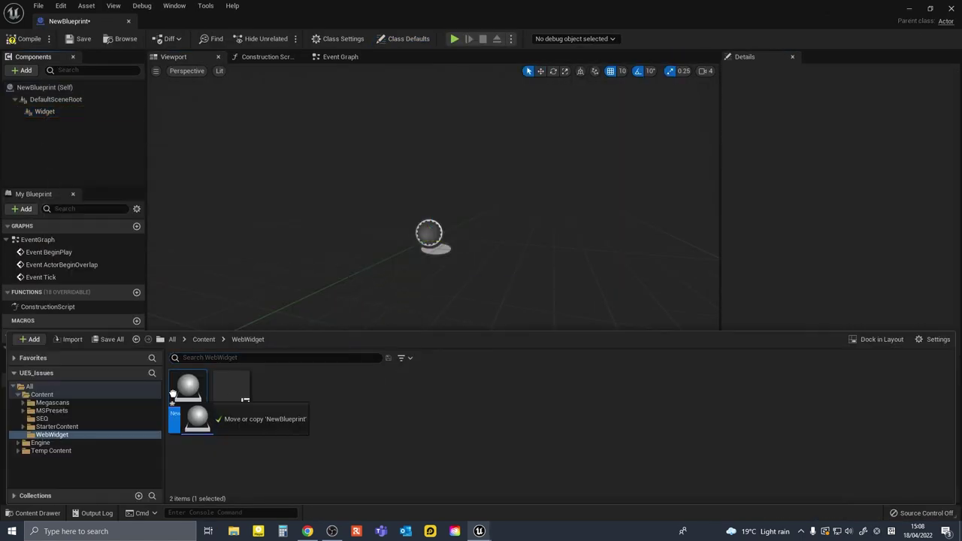
pyautogui.rightClick(44, 111)
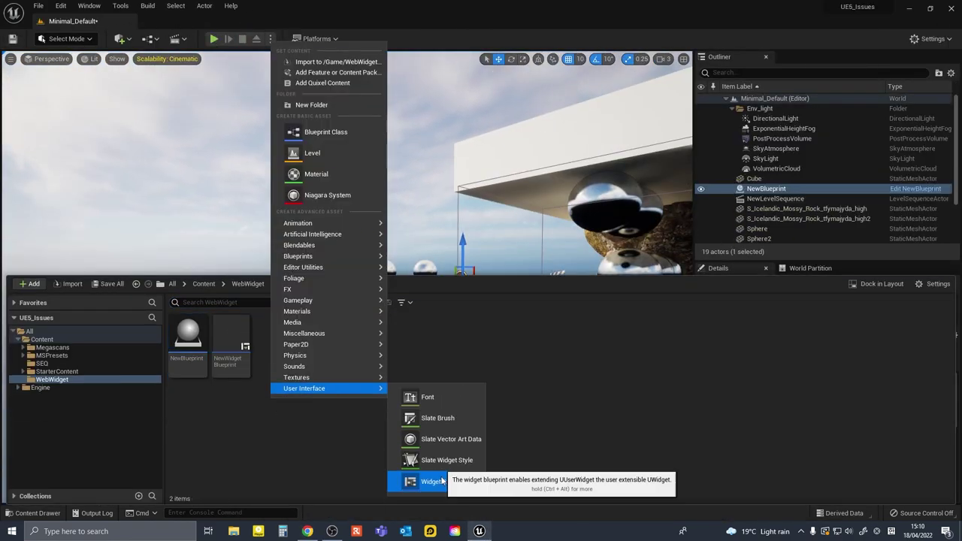
pyautogui.click(417, 486)
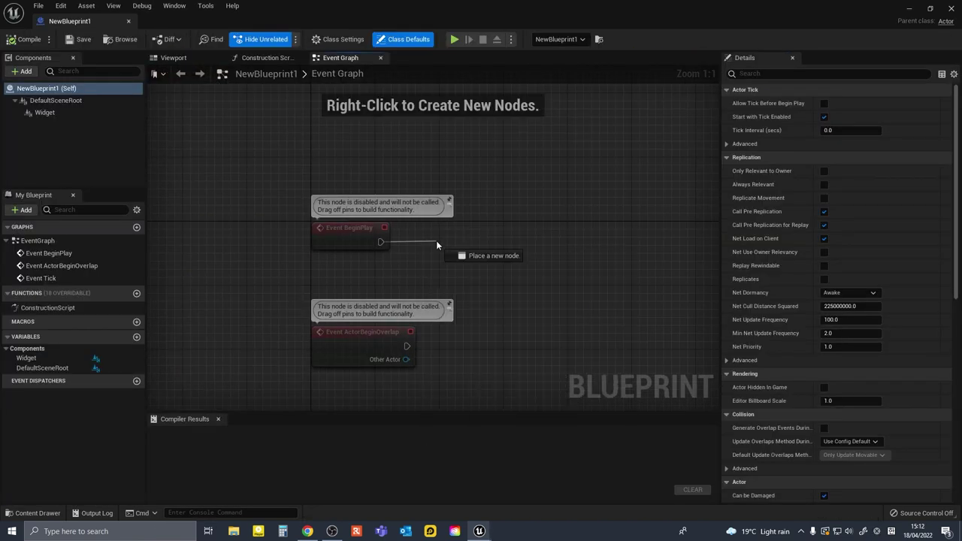
pyautogui.moveTo(436, 241); pyautogui.dragTo(436, 240)
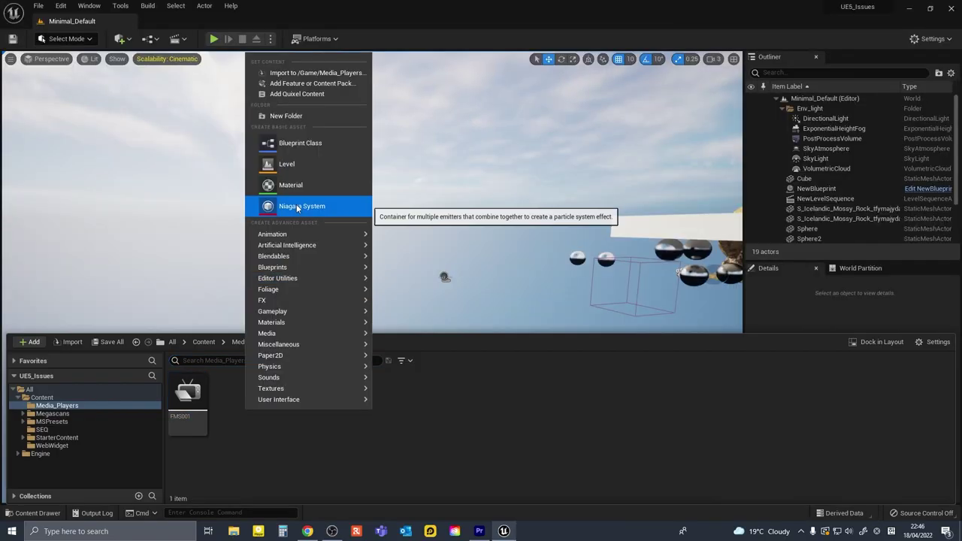
# Create a media player named MP001 and close its editor
pyautogui.click(305, 206)
pyautogui.write('MP')
pyautogui.write('001')
pyautogui.press('Return')
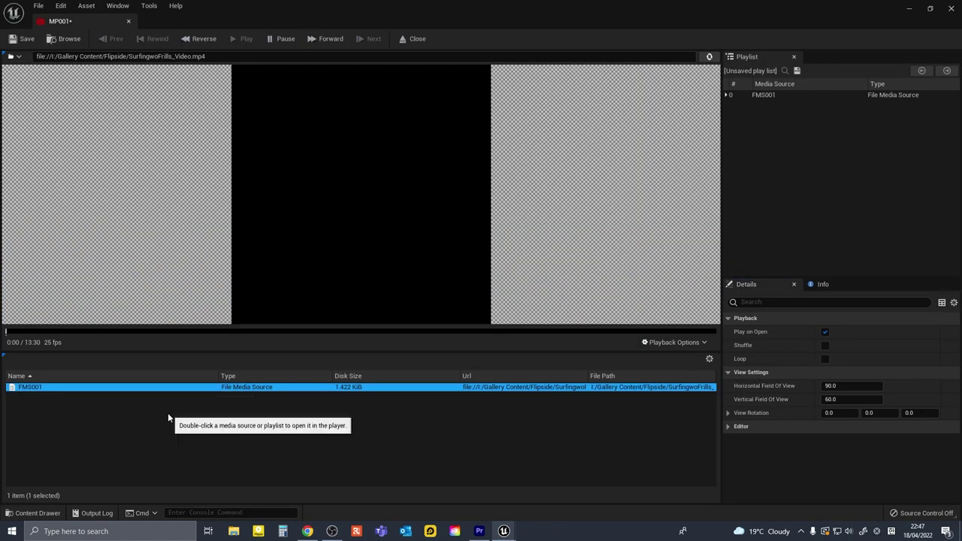
pyautogui.click(128, 22)
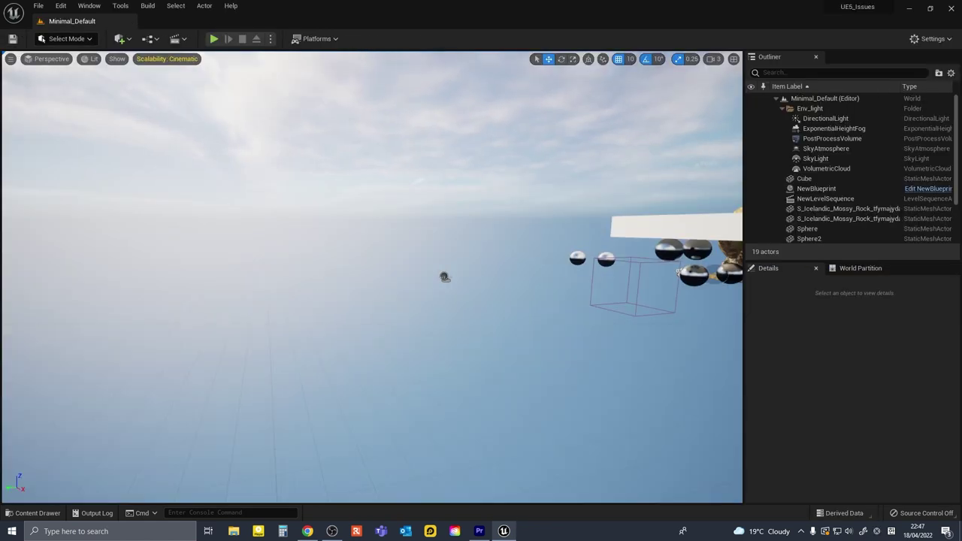
# Place a plane in the level and apply the MP001 video material to it
pyautogui.click(118, 38)
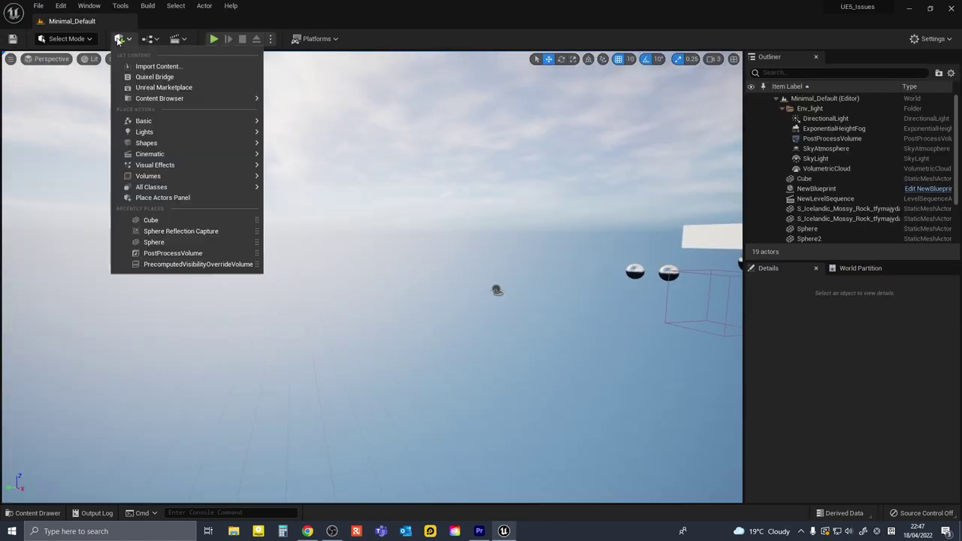
pyautogui.click(293, 187)
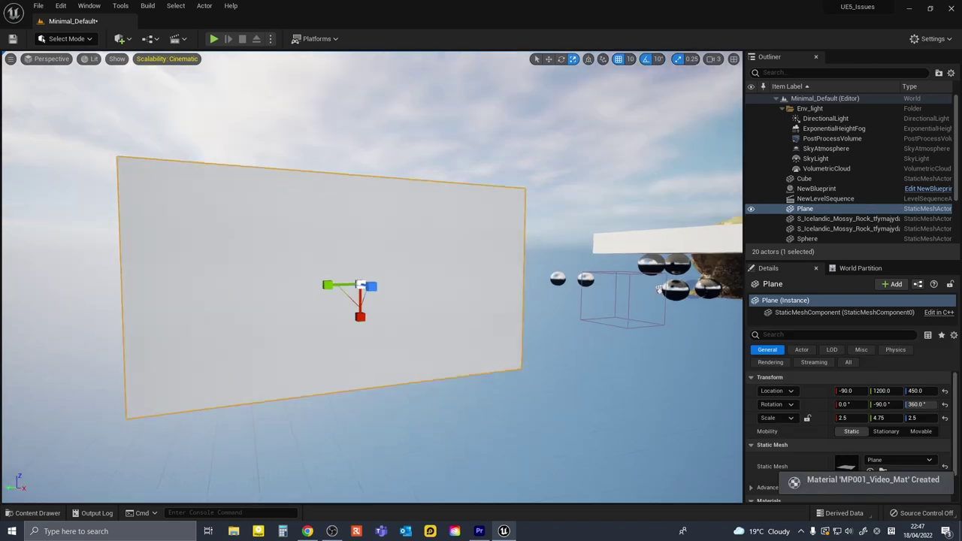
pyautogui.click(213, 39)
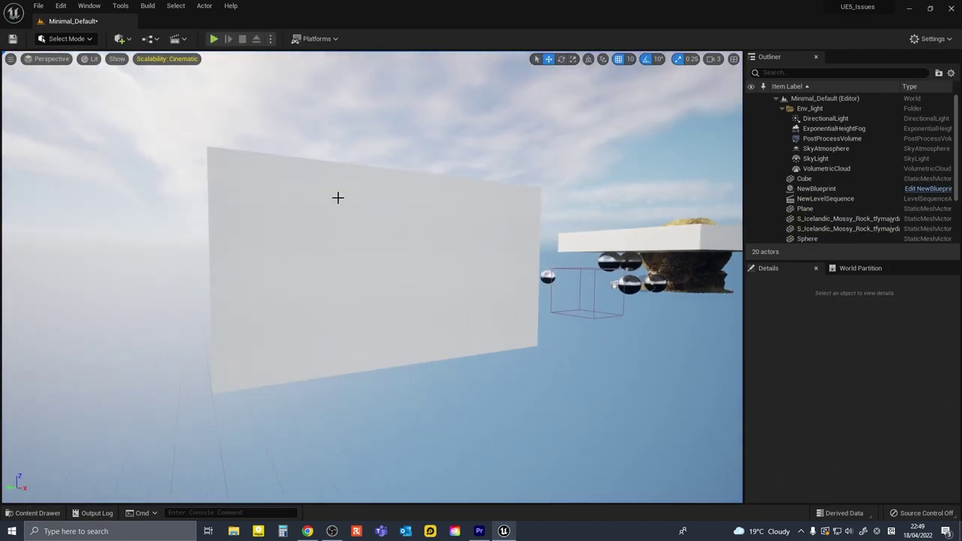
# Open the Level Blueprint
pyautogui.click(150, 38)
pyautogui.click(193, 105)
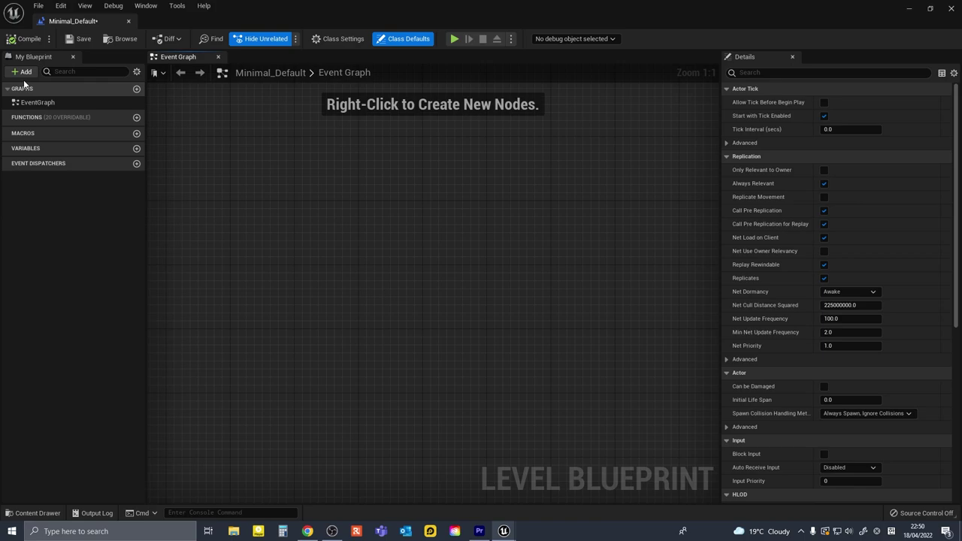
pyautogui.click(21, 71)
pyautogui.click(80, 86)
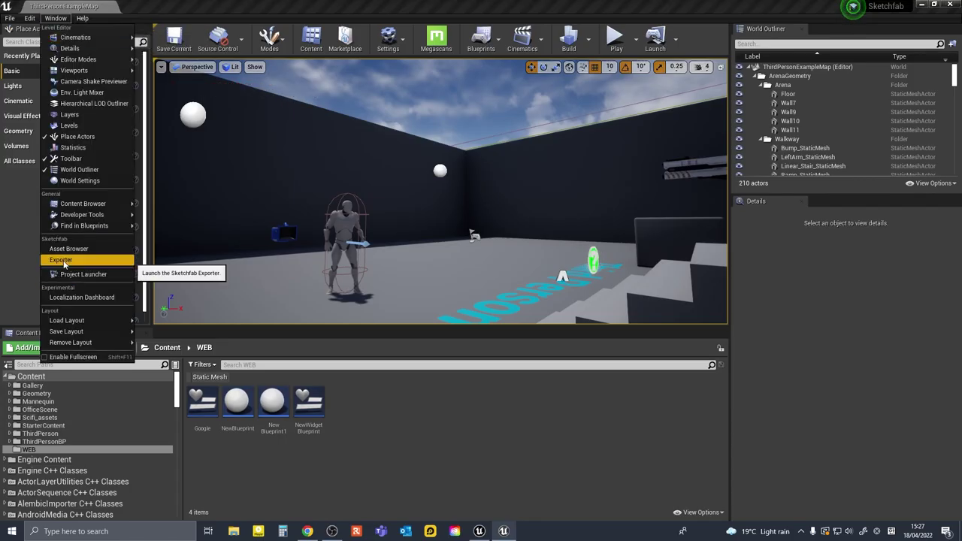
# In a full-screen Sketchfab Asset Browser, search 'laputa' including non staff-picked models and open a result
pyautogui.click(120, 261)
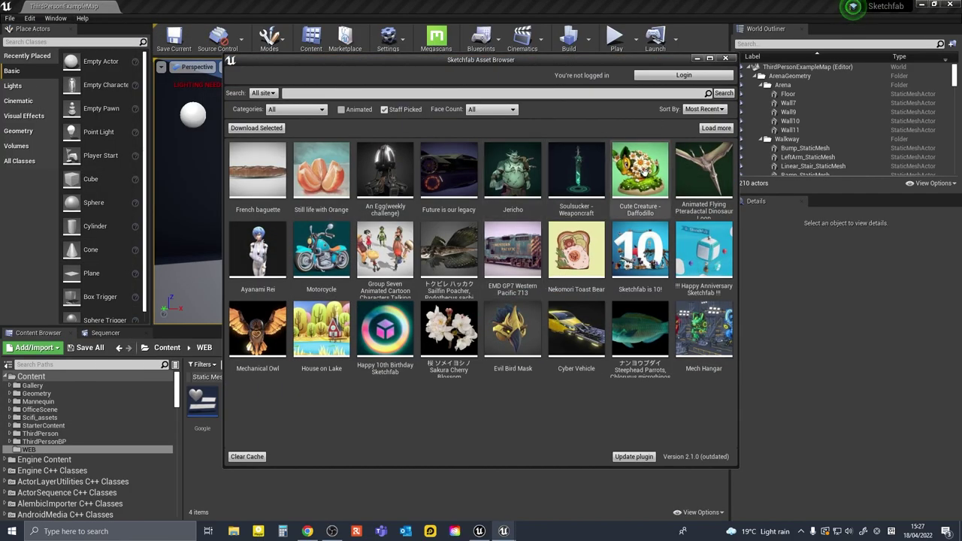
pyautogui.click(709, 60)
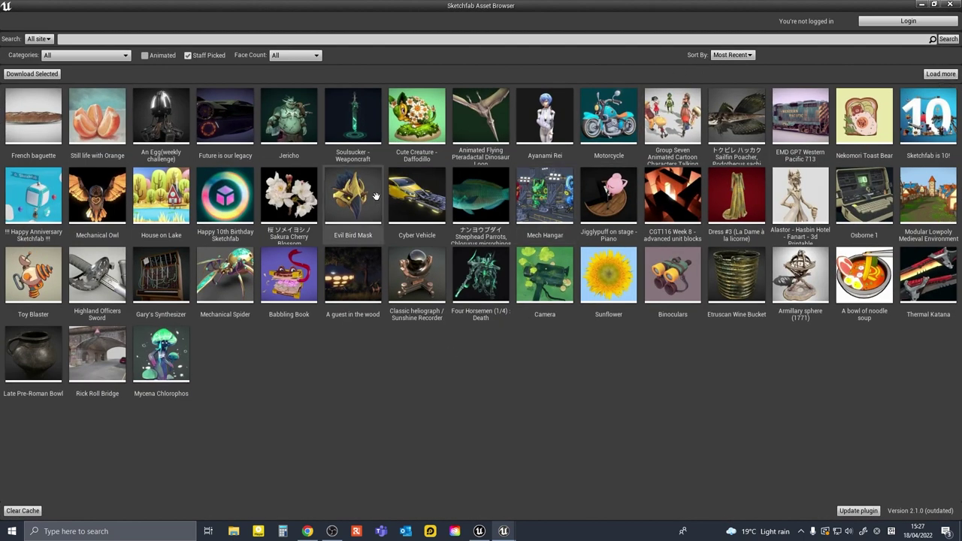
pyautogui.click(187, 40)
pyautogui.write('laputa')
pyautogui.press('Return')
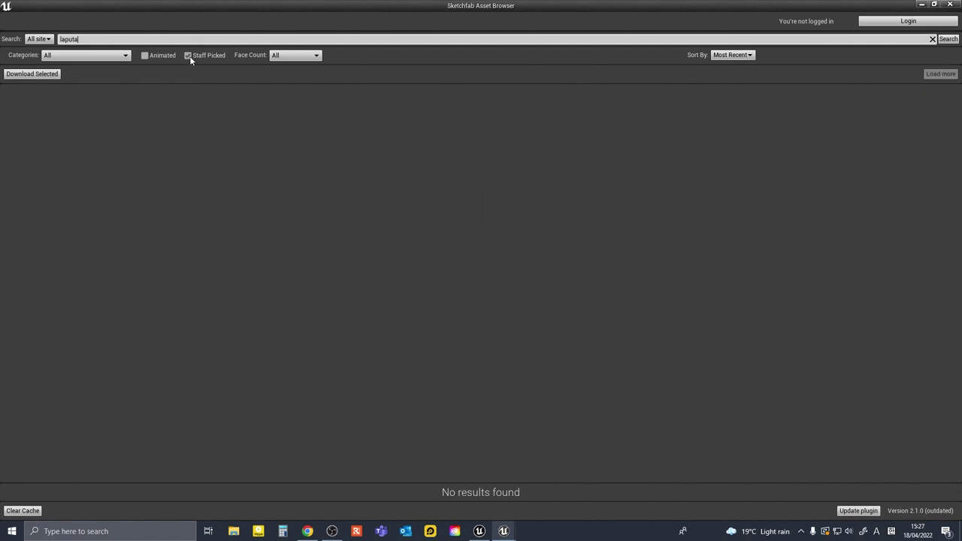
pyautogui.click(188, 56)
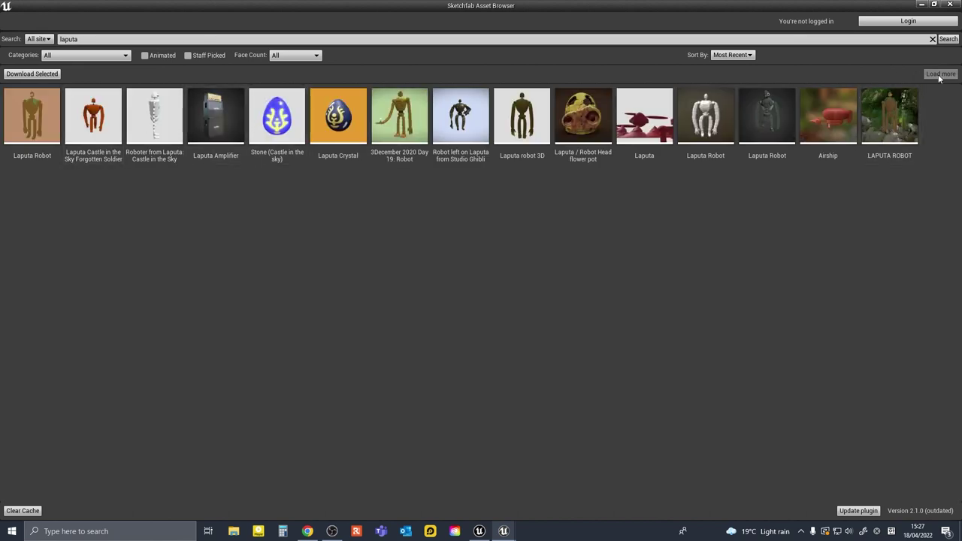
pyautogui.doubleClick(460, 115)
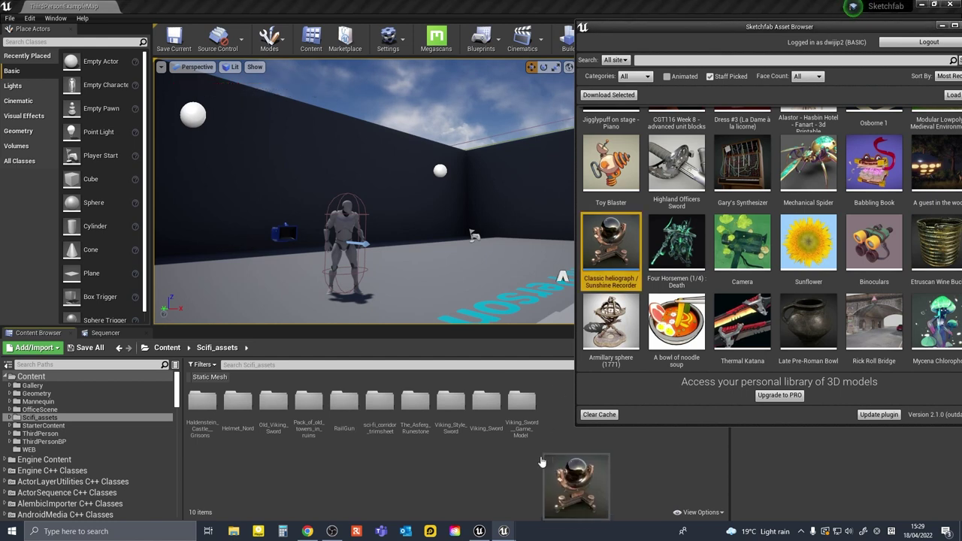
# Import the heliograph model into Scifi_assets, place it in the level, and orbit around it
pyautogui.moveTo(541, 461); pyautogui.dragTo(538, 465)
pyautogui.click(582, 330)
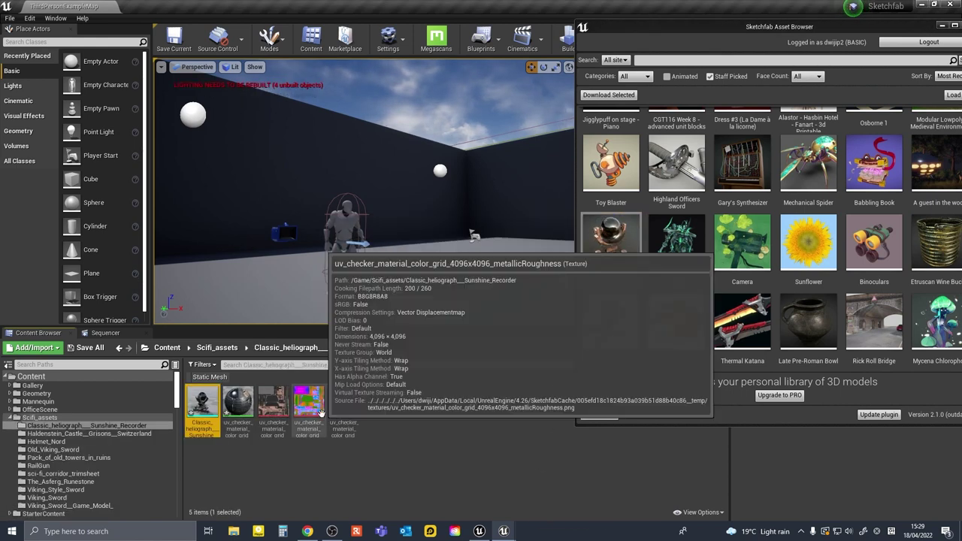
pyautogui.moveTo(201, 404); pyautogui.dragTo(364, 319)
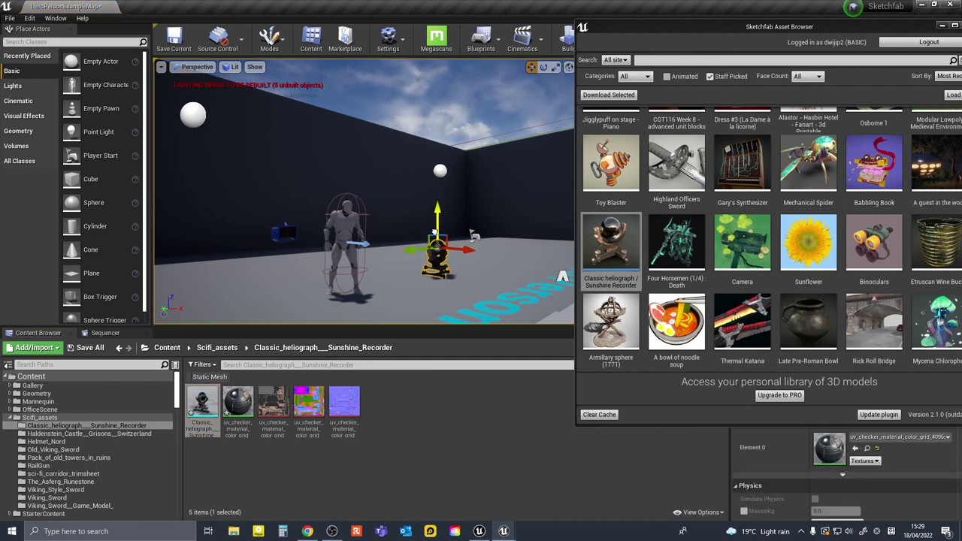
pyautogui.moveTo(443, 128)
pyautogui.mouseDown()
pyautogui.moveTo(451, 105)
pyautogui.moveTo(454, 116)
pyautogui.mouseUp()
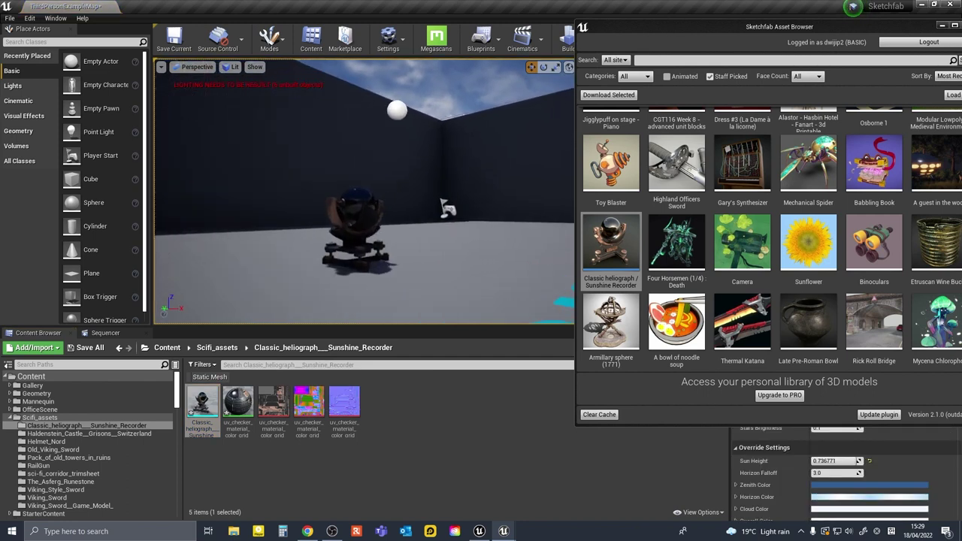
pyautogui.keyDown('alt'); pyautogui.moveTo(448, 209); pyautogui.dragTo(364, 212); pyautogui.keyUp('alt')
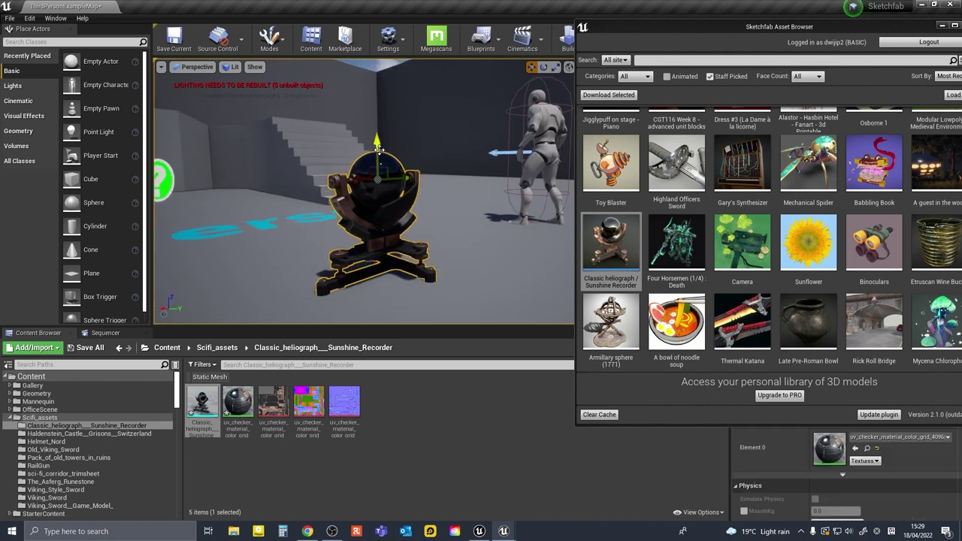
pyautogui.keyDown('alt'); pyautogui.moveTo(354, 95); pyautogui.dragTo(350, 113); pyautogui.keyUp('alt')
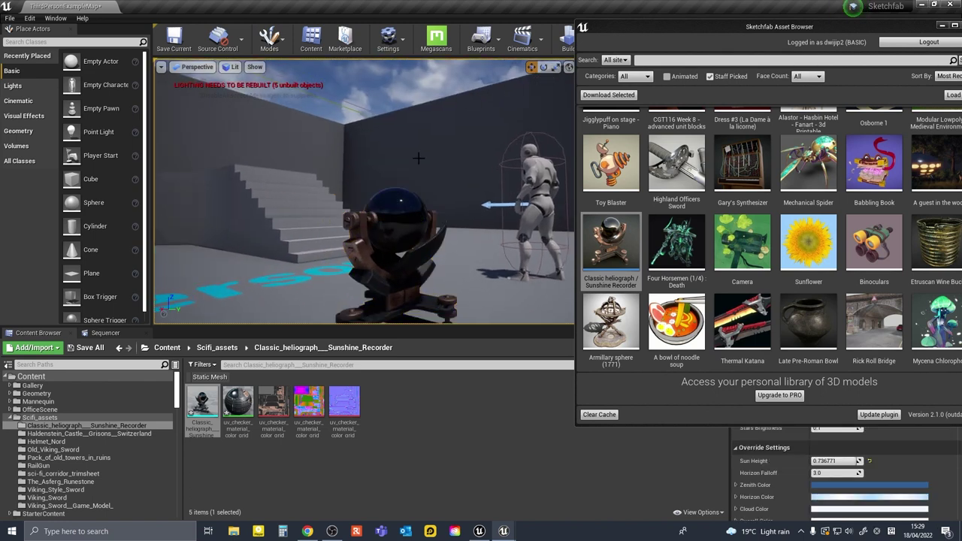
pyautogui.keyDown('alt'); pyautogui.moveTo(419, 158); pyautogui.dragTo(361, 161); pyautogui.keyUp('alt')
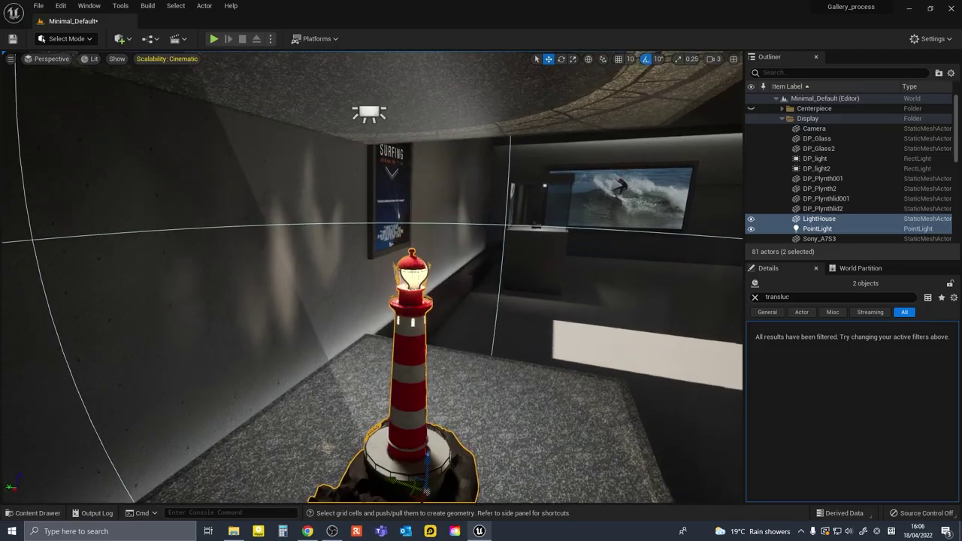
# Orbit the view and select the Arrow2 sculpture to inspect it from another angle
pyautogui.keyDown('alt'); pyautogui.moveTo(421, 361); pyautogui.dragTo(342, 360); pyautogui.keyUp('alt')
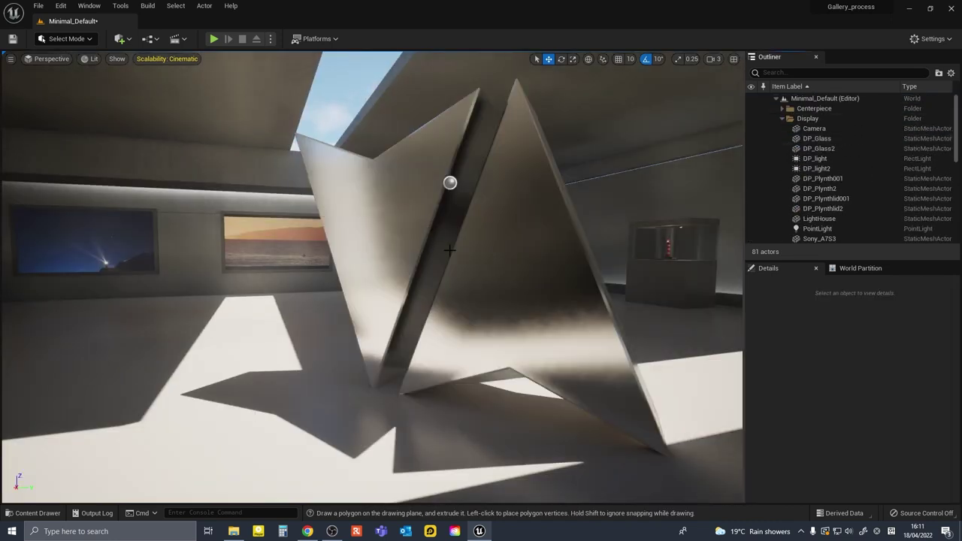
pyautogui.click(486, 243)
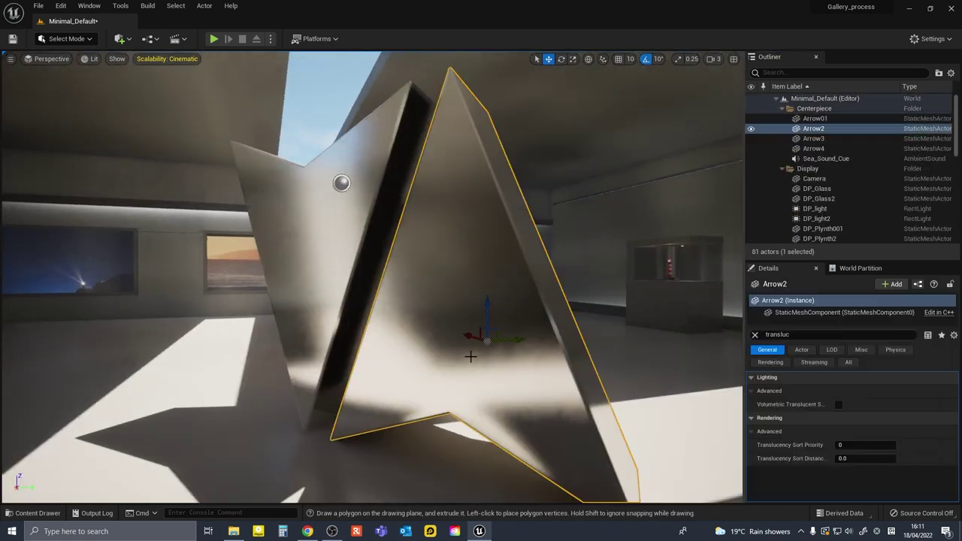
pyautogui.keyDown('alt'); pyautogui.moveTo(489, 259); pyautogui.dragTo(471, 296); pyautogui.keyUp('alt')
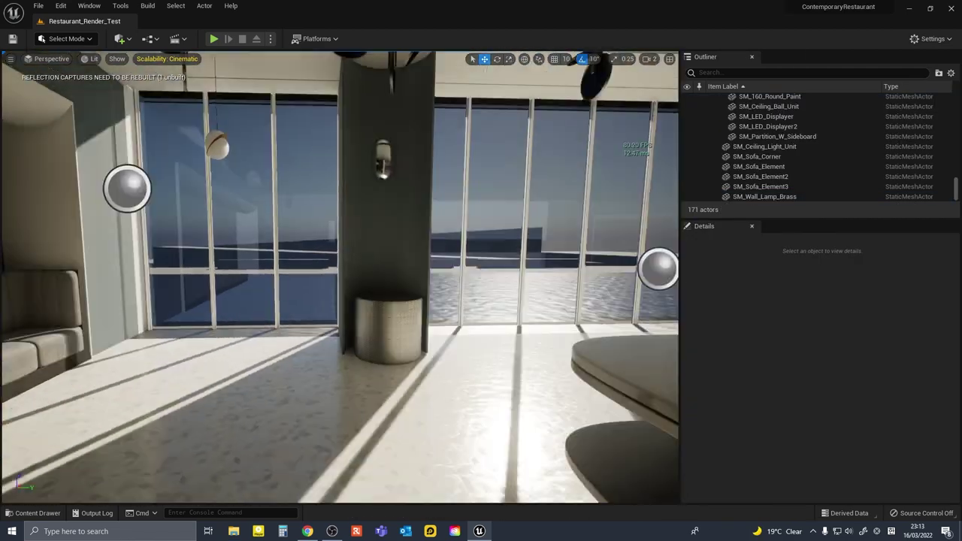
# Place SM_Stacked_Bowl on the counter and SM_160_Round_Paint on the wall
pyautogui.hotkey('ctrl', 'space')
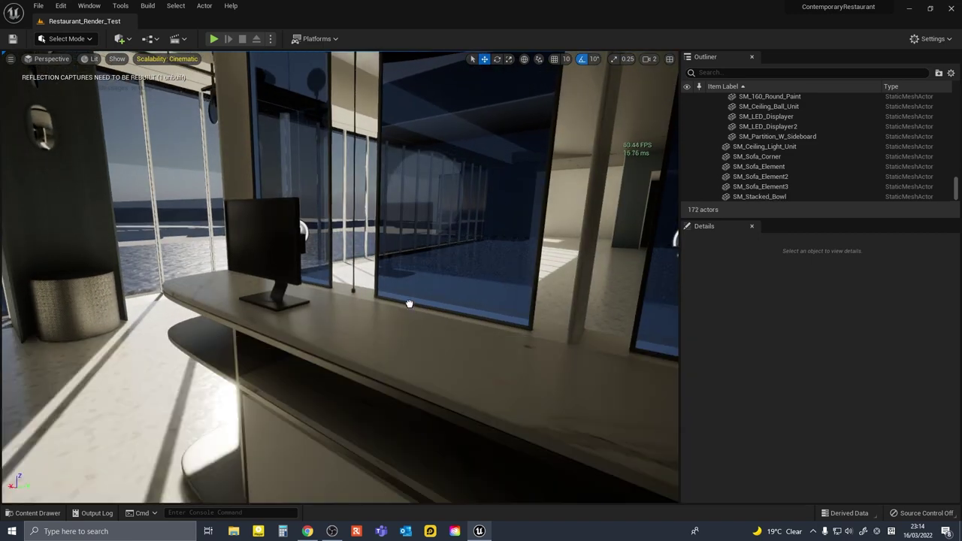
pyautogui.moveTo(408, 301); pyautogui.dragTo(320, 376)
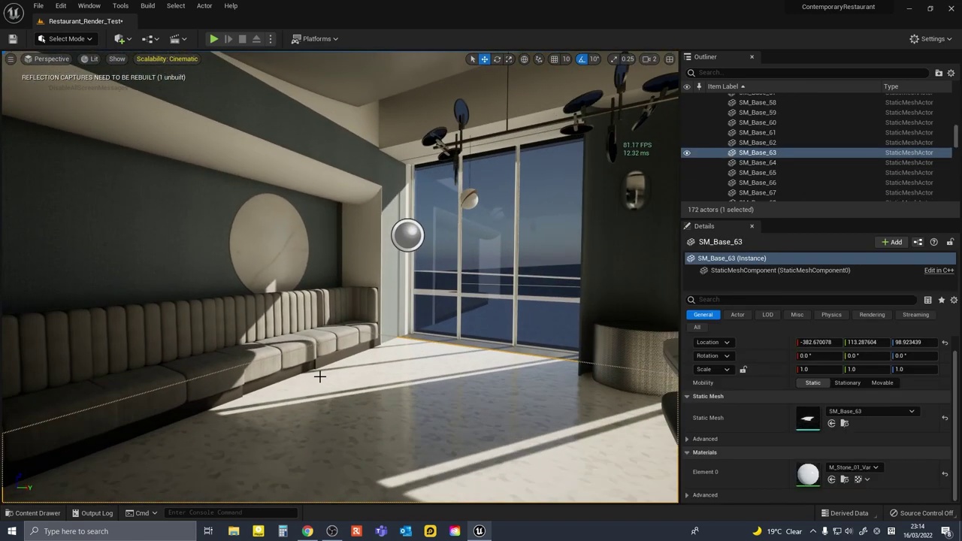
pyautogui.hotkey('ctrl', 'space')
pyautogui.moveTo(279, 451); pyautogui.dragTo(409, 268)
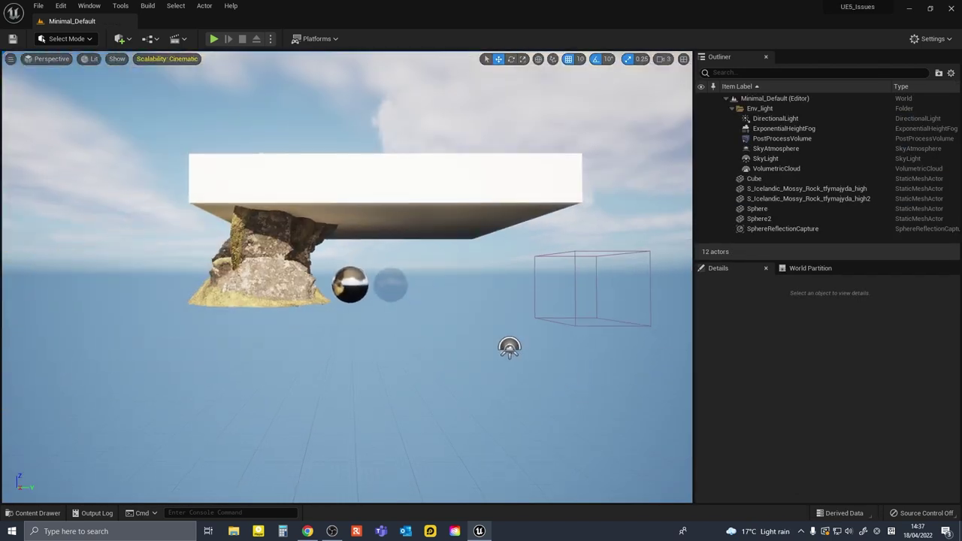
# Select the new Sphere3 chrome sphere beneath the white slab, then deselect it
pyautogui.click(378, 285)
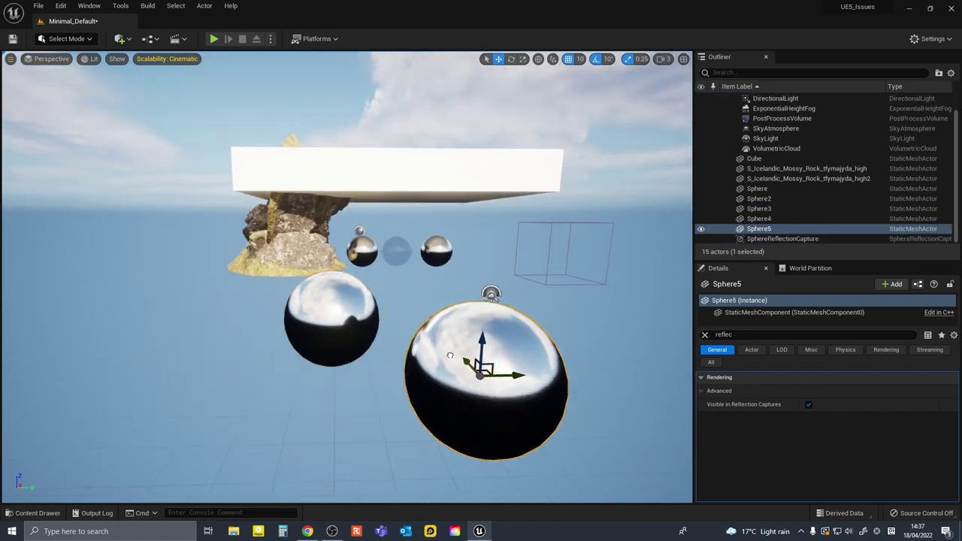
pyautogui.press('Escape')
pyautogui.scroll(2, 517, 241)
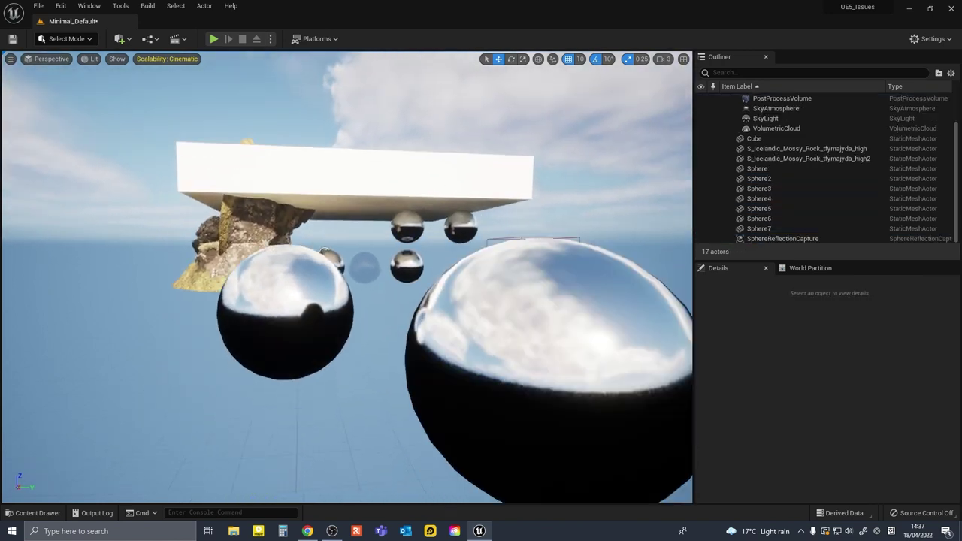